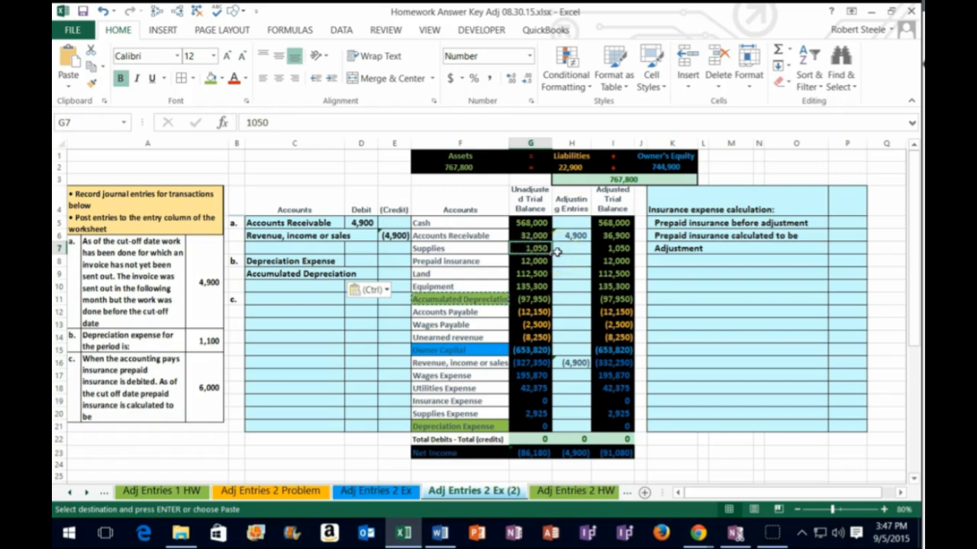
# Examine the Equipment and Accumulated Depreciation balances in the trial balance, including their combined adjusted total.
pyautogui.moveTo(484, 286); pyautogui.dragTo(603, 287)
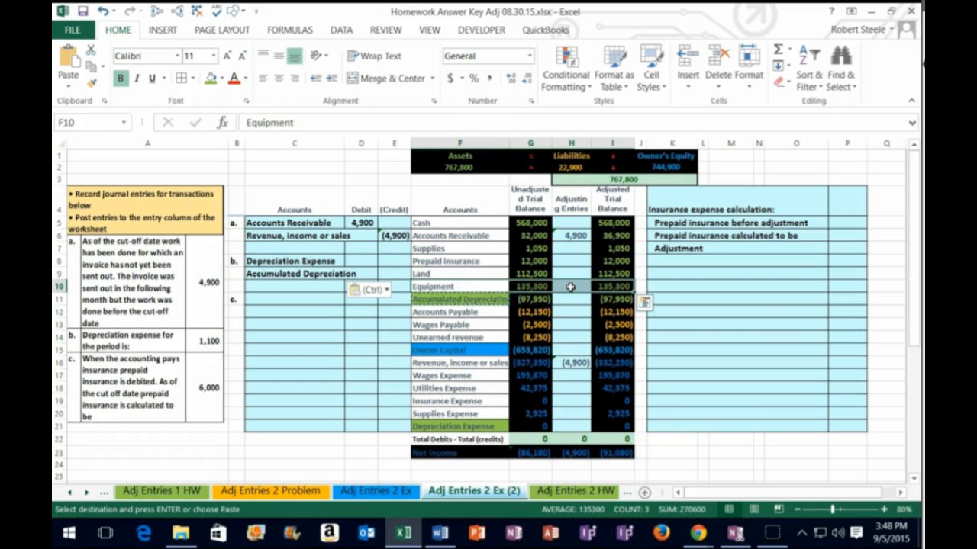
pyautogui.click(615, 285)
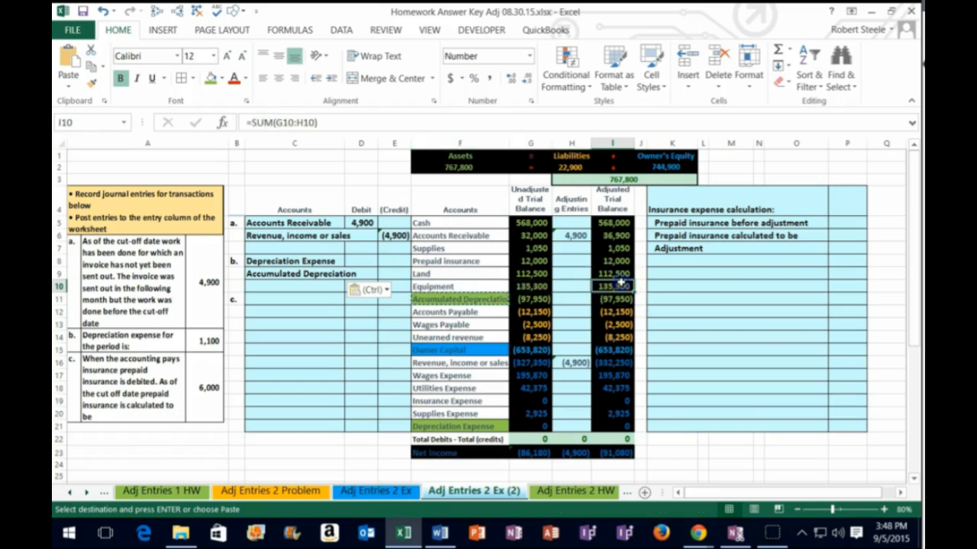
pyautogui.click(618, 299)
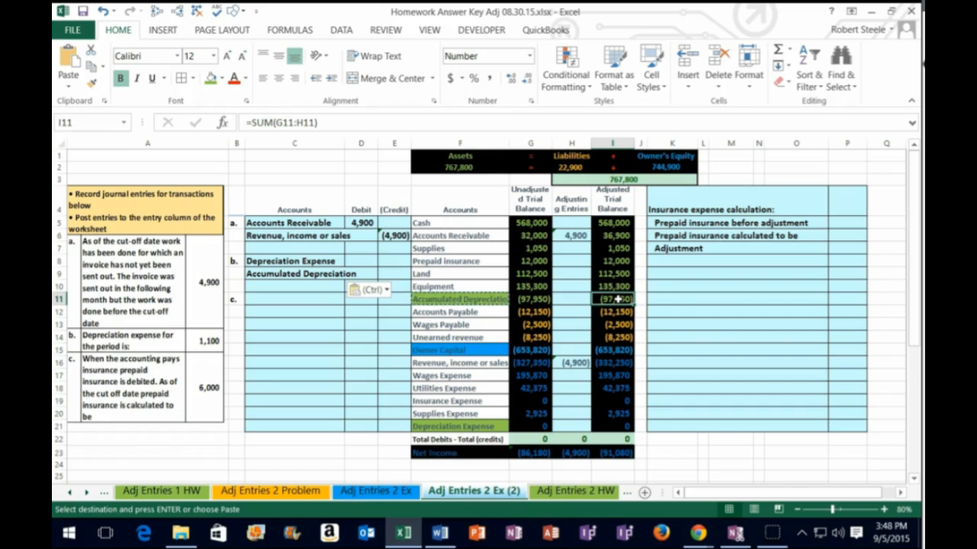
pyautogui.click(614, 286)
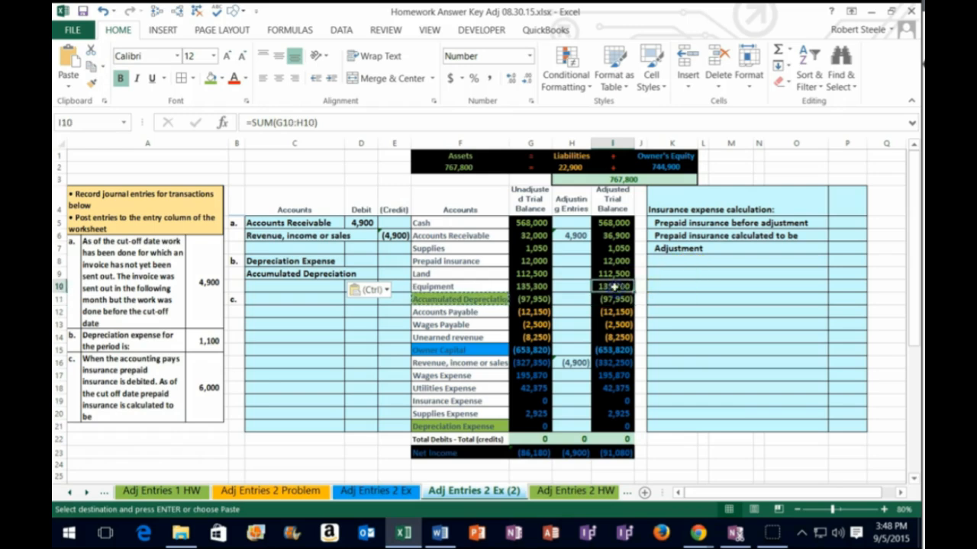
pyautogui.click(613, 299)
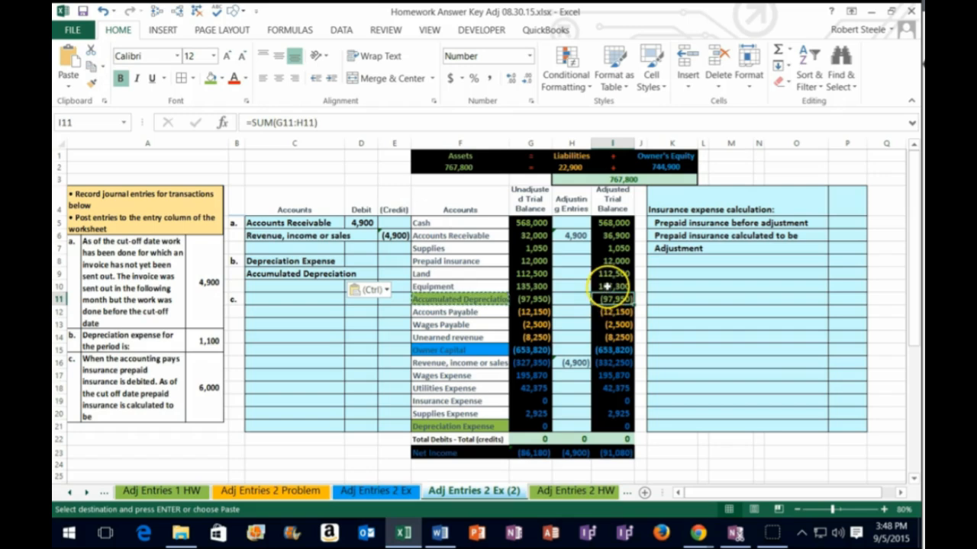
pyautogui.click(607, 286)
pyautogui.moveTo(606, 286); pyautogui.dragTo(610, 300)
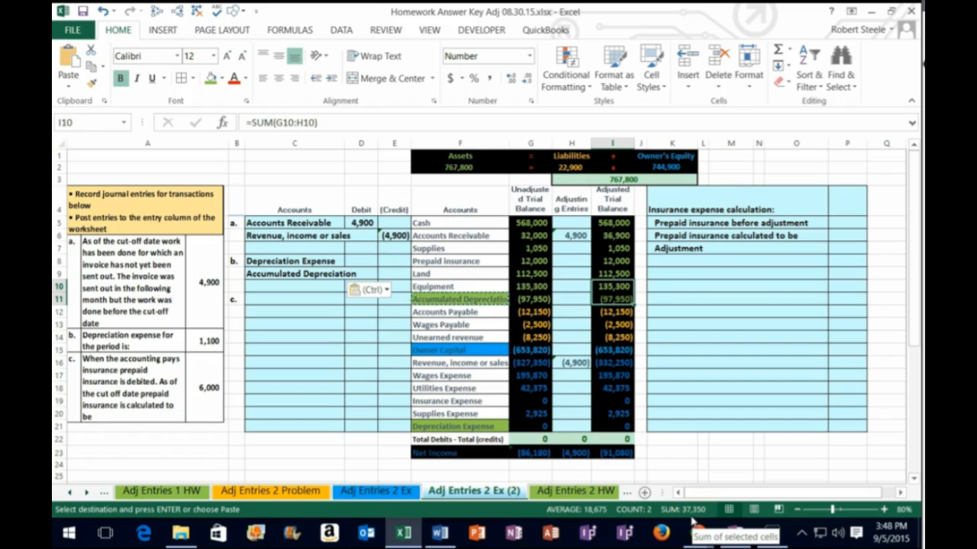
pyautogui.click(573, 302)
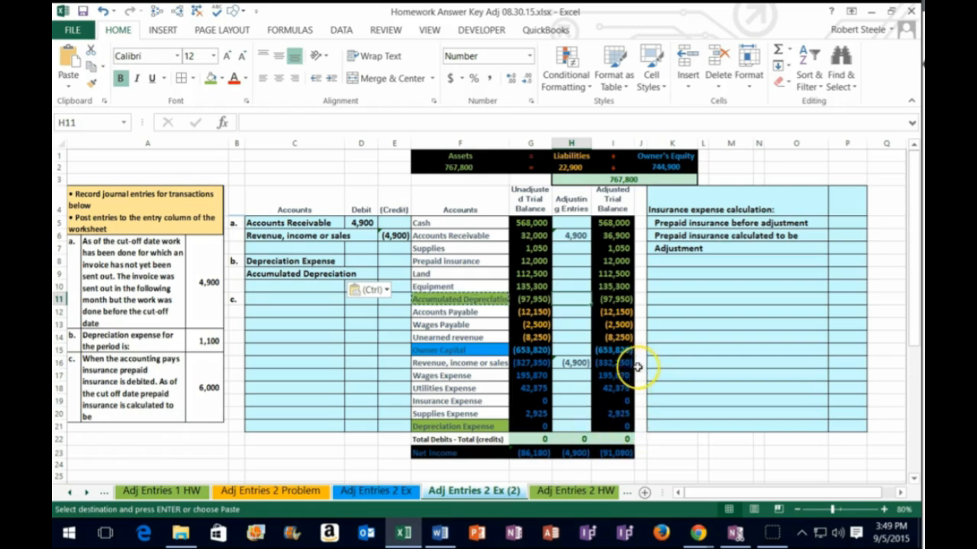
# Record entry b's amounts: debit Depreciation Expense 1,100 in D8 and credit Accumulated Depreciation in E9 with the formula =-D8.
pyautogui.click(357, 261)
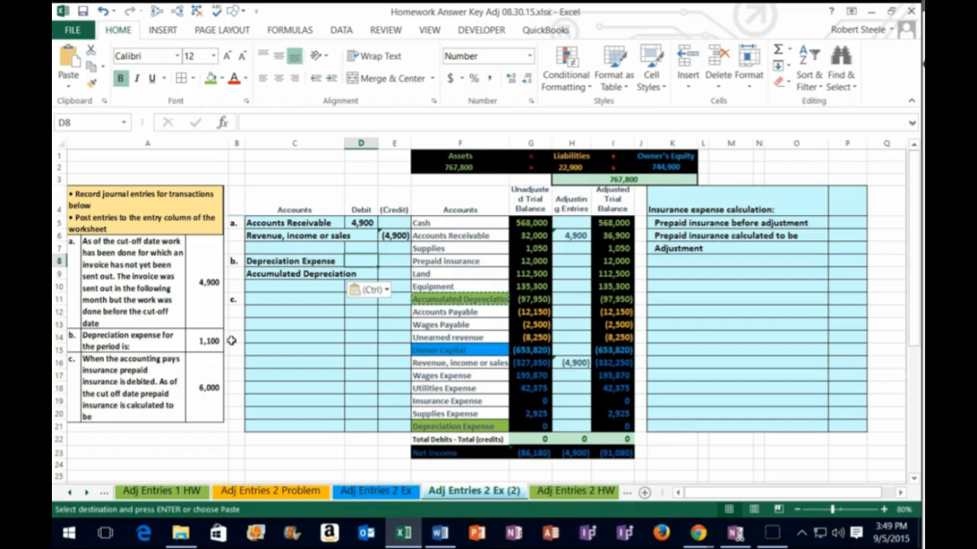
pyautogui.write('1100')
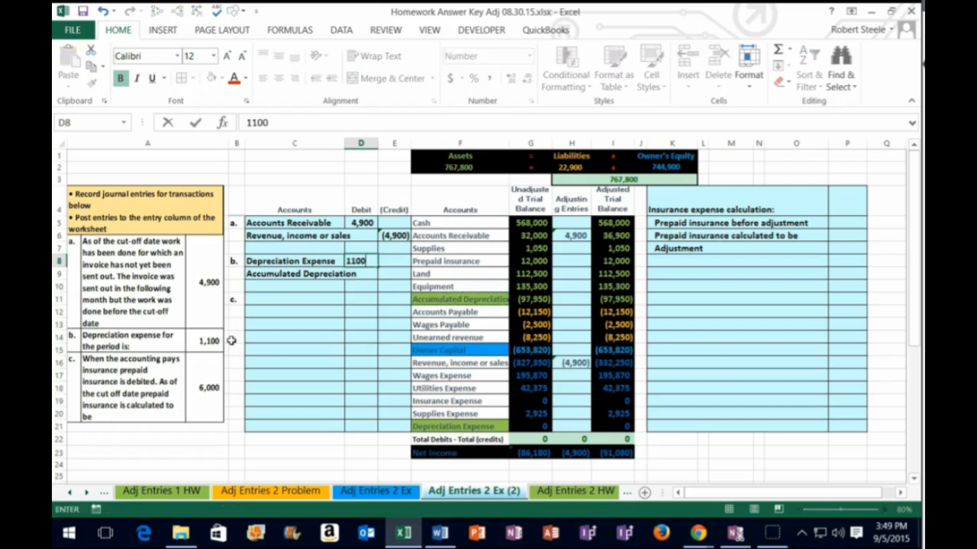
pyautogui.press('Return')
pyautogui.press('Right')
pyautogui.write('=-')
pyautogui.press('Left')
pyautogui.press('Up')
pyautogui.press('Return')
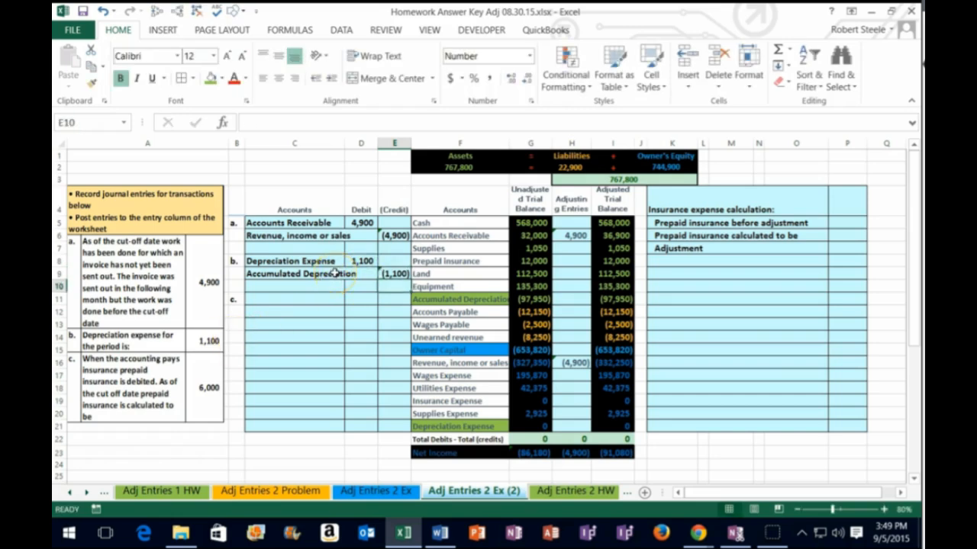
# Post the depreciation debit to the adjusting entries column for Depreciation Expense by linking H21 to D8.
pyautogui.click(567, 422)
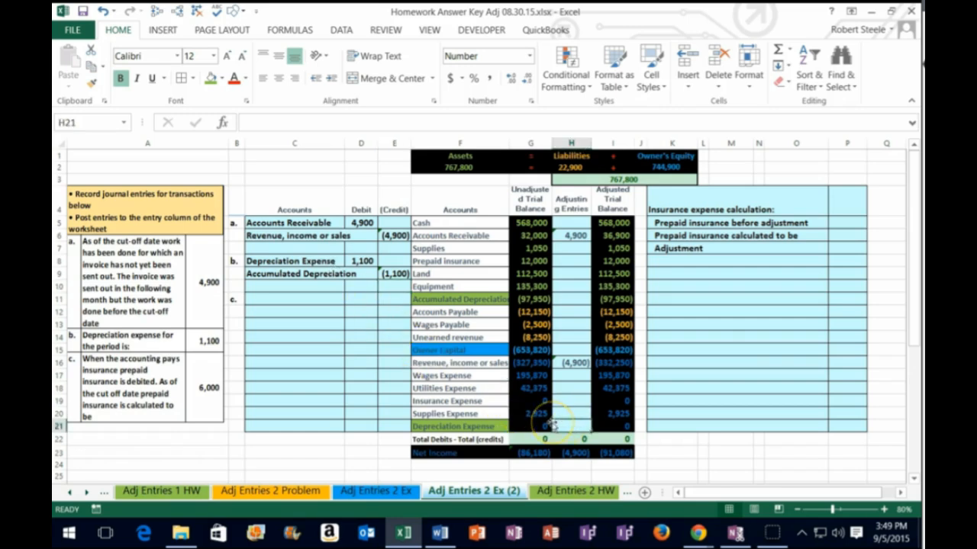
pyautogui.write('=')
pyautogui.click(360, 259)
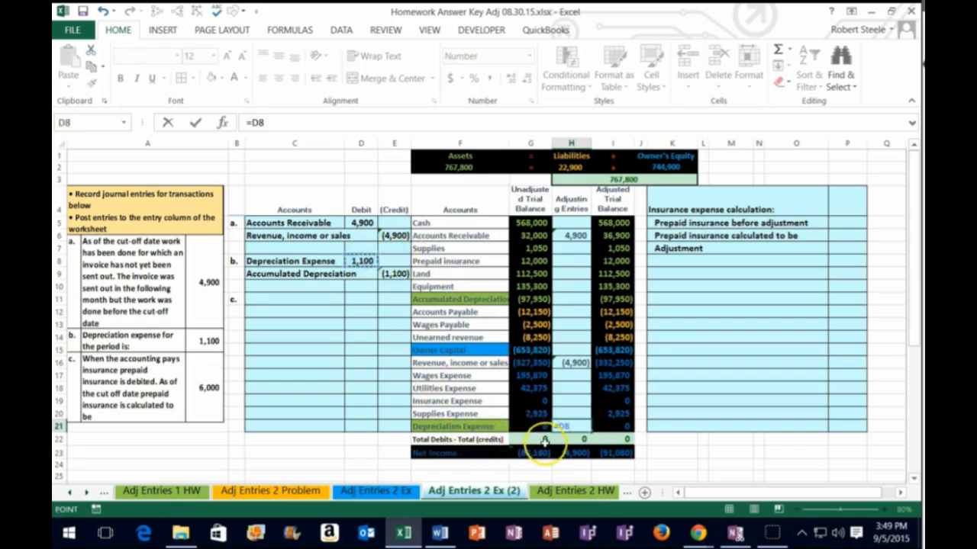
pyautogui.press('Return')
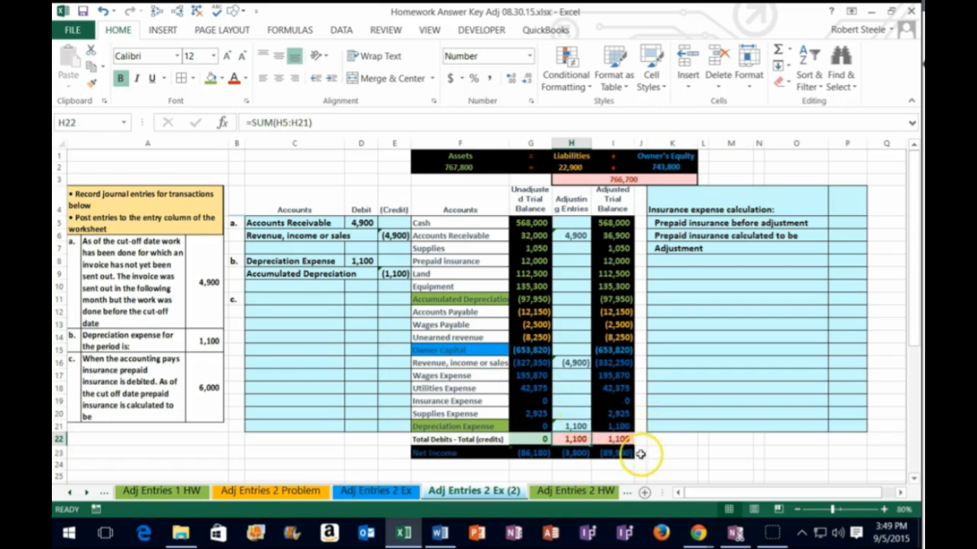
# Post the credit to the adjusting entries column for Accumulated Depreciation by linking H11 to E9.
pyautogui.click(563, 300)
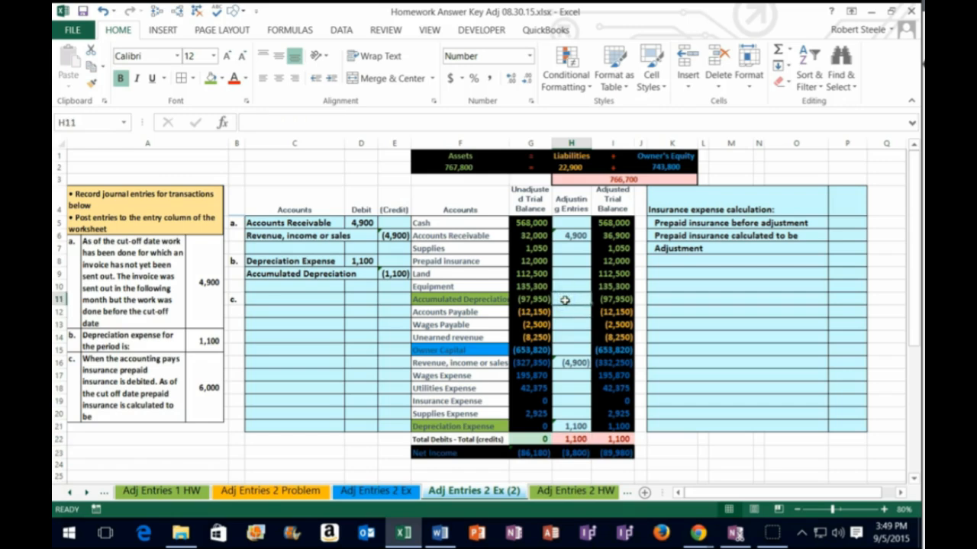
pyautogui.write('=')
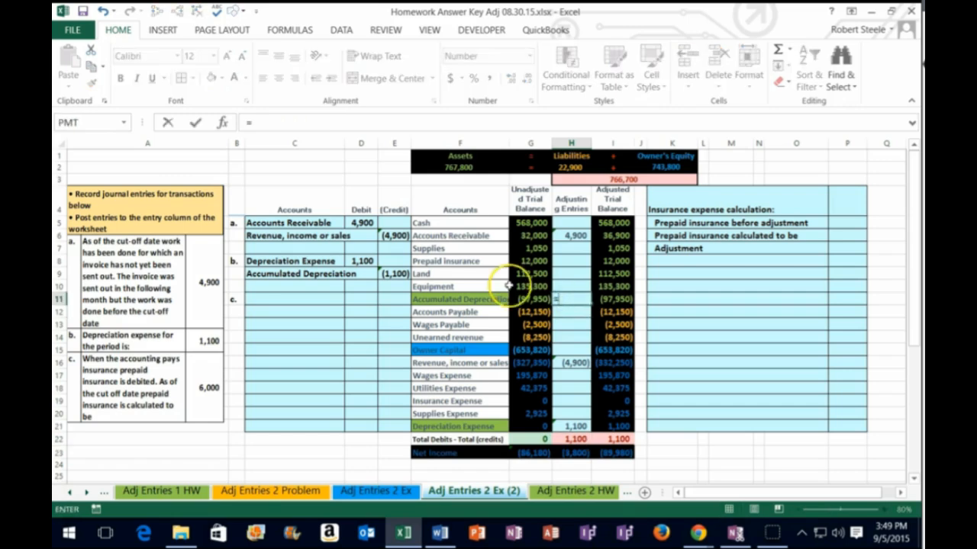
pyautogui.click(396, 273)
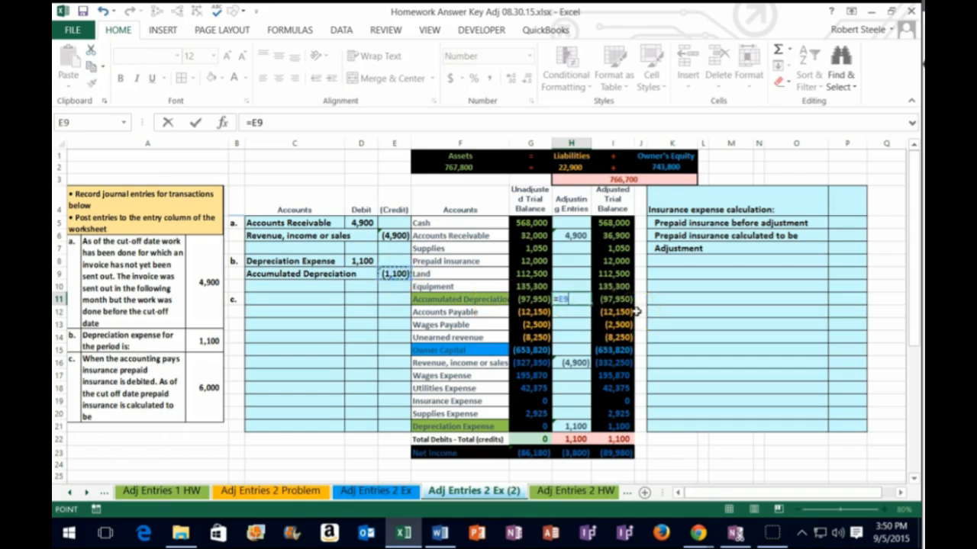
pyautogui.press('Return')
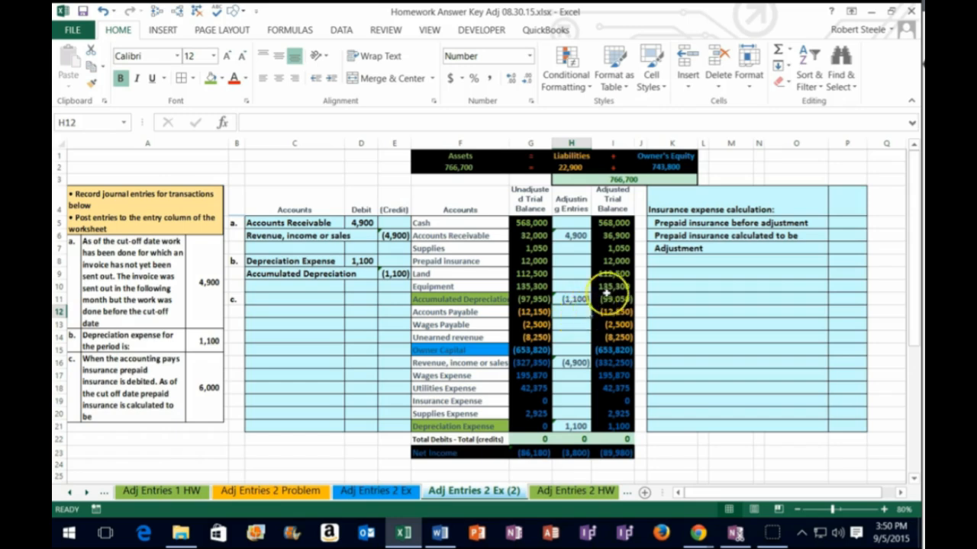
# Compare the combined Equipment and Accumulated Depreciation totals in the unadjusted and adjusted trial balance columns.
pyautogui.click(617, 287)
pyautogui.moveTo(618, 287); pyautogui.dragTo(618, 299)
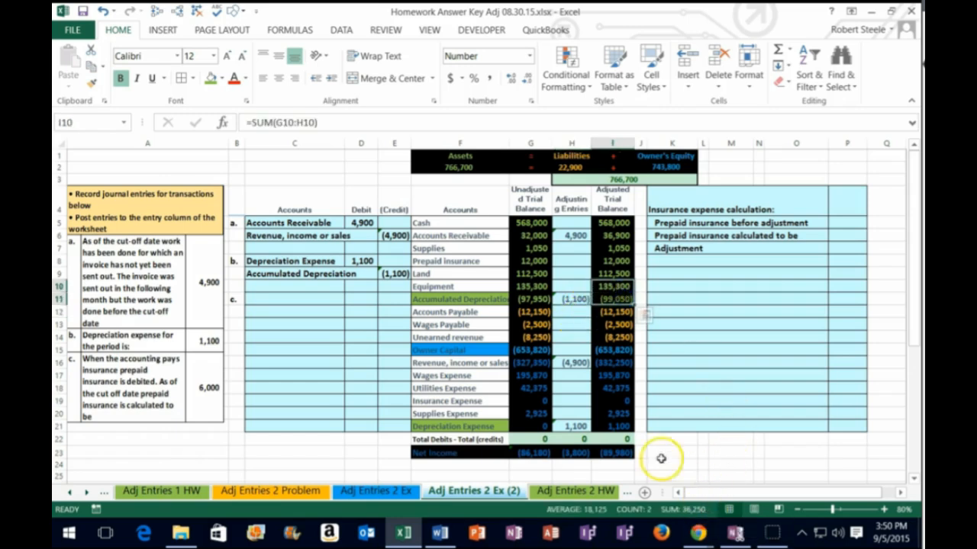
pyautogui.moveTo(534, 288); pyautogui.dragTo(531, 312)
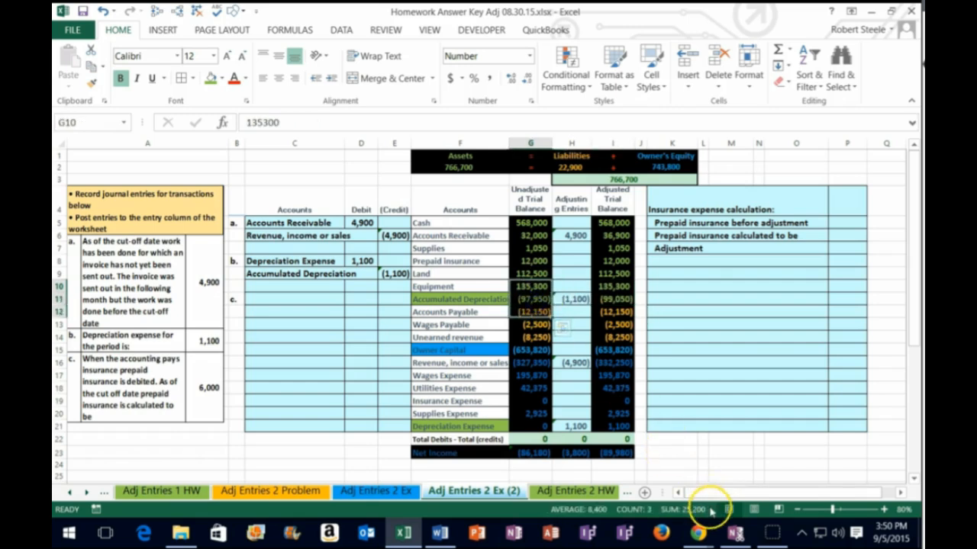
pyautogui.moveTo(534, 286); pyautogui.dragTo(534, 299)
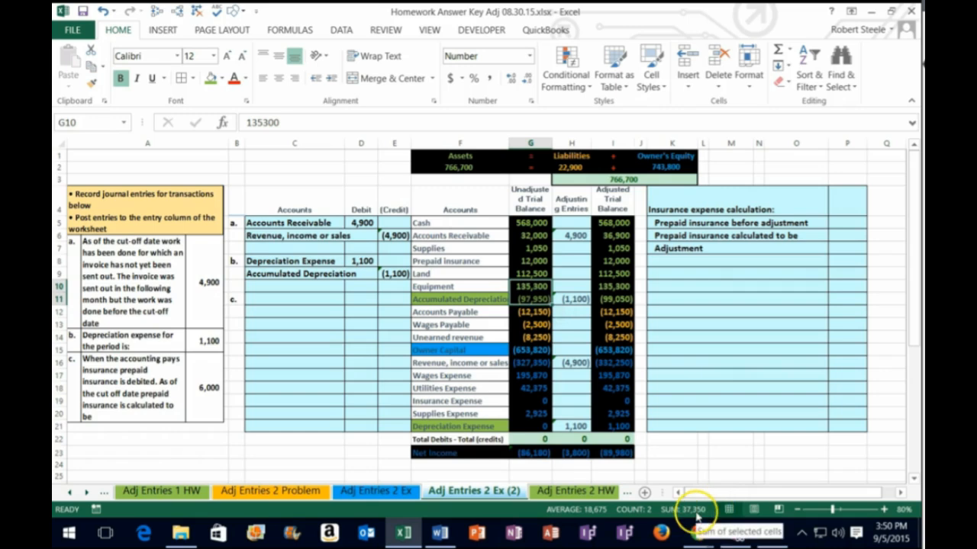
pyautogui.moveTo(613, 287); pyautogui.dragTo(613, 299)
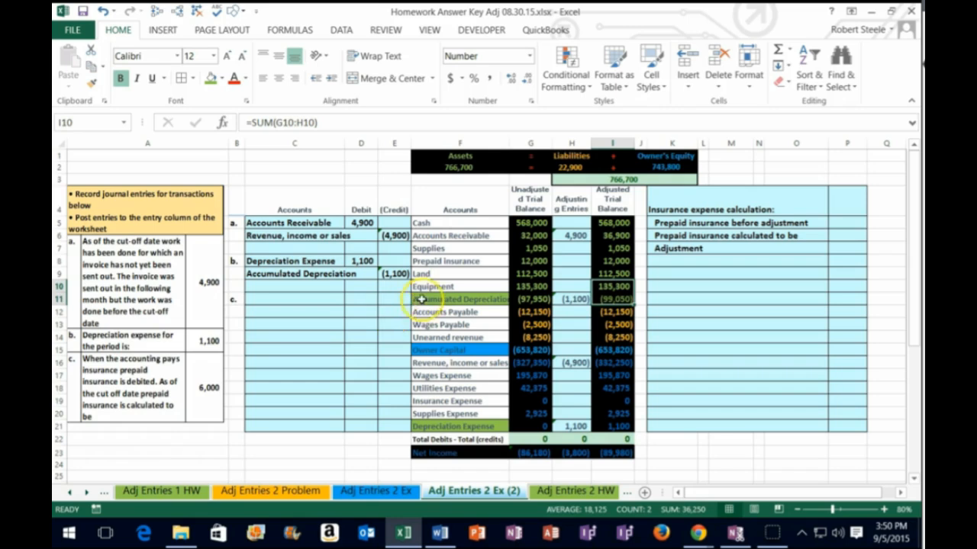
# Remove the green fill from the Accumulated Depreciation and Depreciation Expense account names in F11 and F21.
pyautogui.click(427, 299)
pyautogui.rightClick(429, 299)
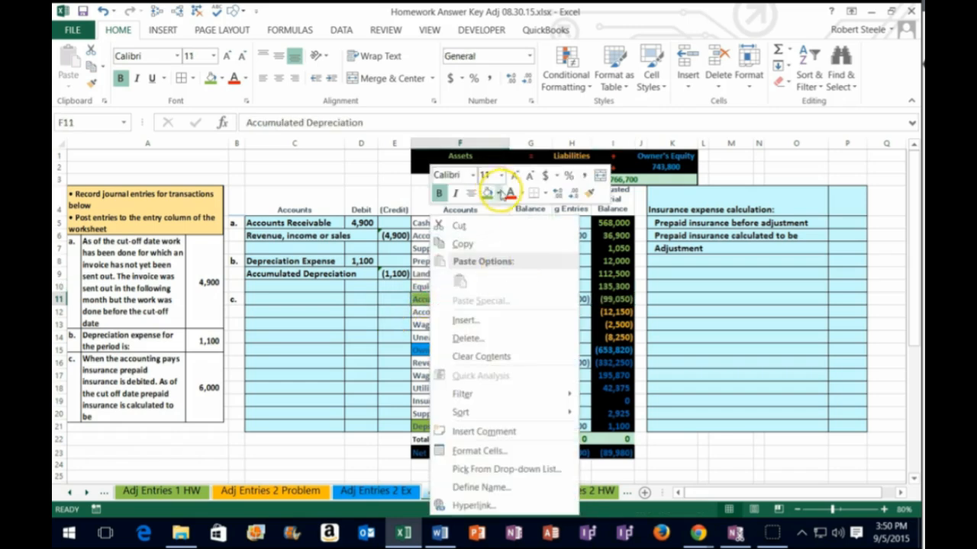
pyautogui.click(497, 193)
pyautogui.click(508, 340)
pyautogui.rightClick(474, 432)
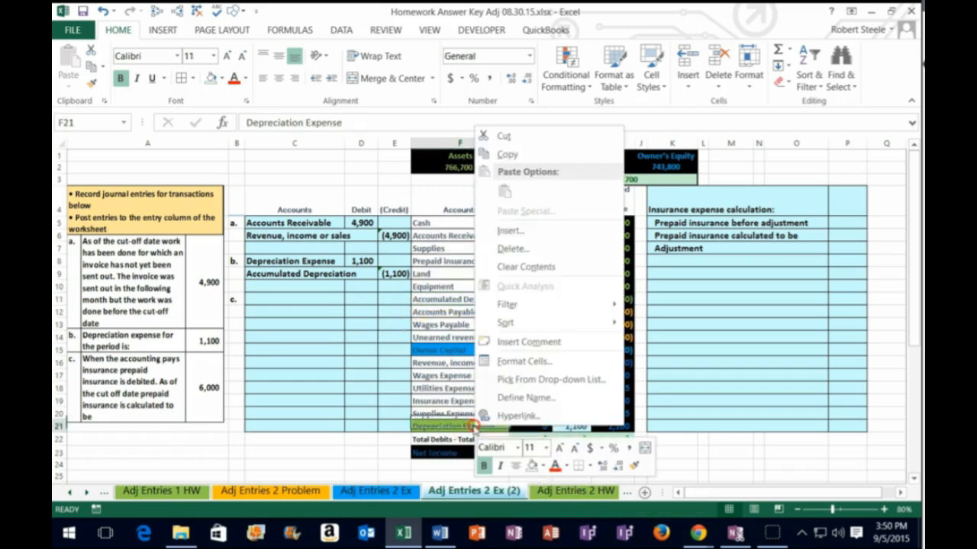
pyautogui.click(528, 466)
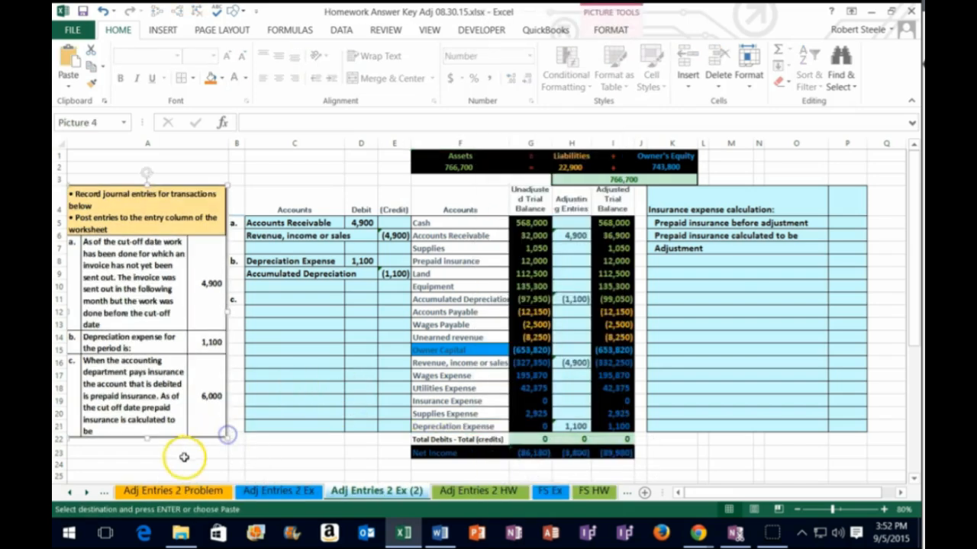
# Highlight the Prepaid insurance account name in F8 with a green fill.
pyautogui.click(151, 452)
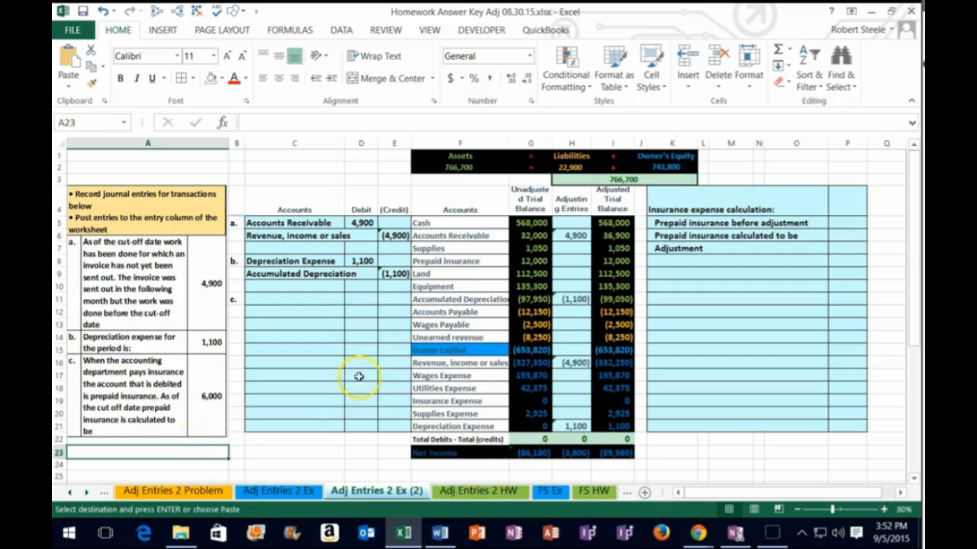
pyautogui.moveTo(445, 237); pyautogui.dragTo(446, 331)
pyautogui.hotkey('ctrl', 'v')
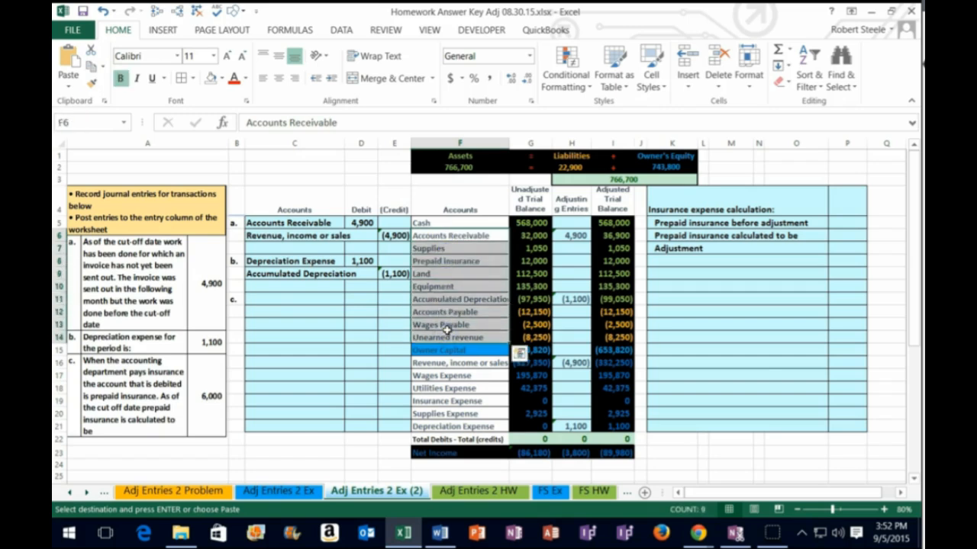
pyautogui.click(474, 261)
pyautogui.rightClick(474, 261)
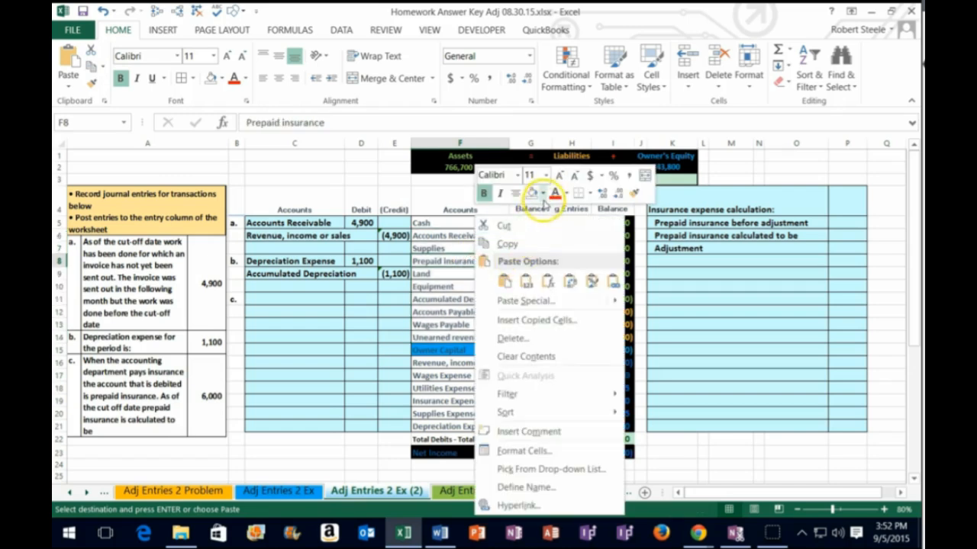
pyautogui.click(543, 200)
pyautogui.click(577, 304)
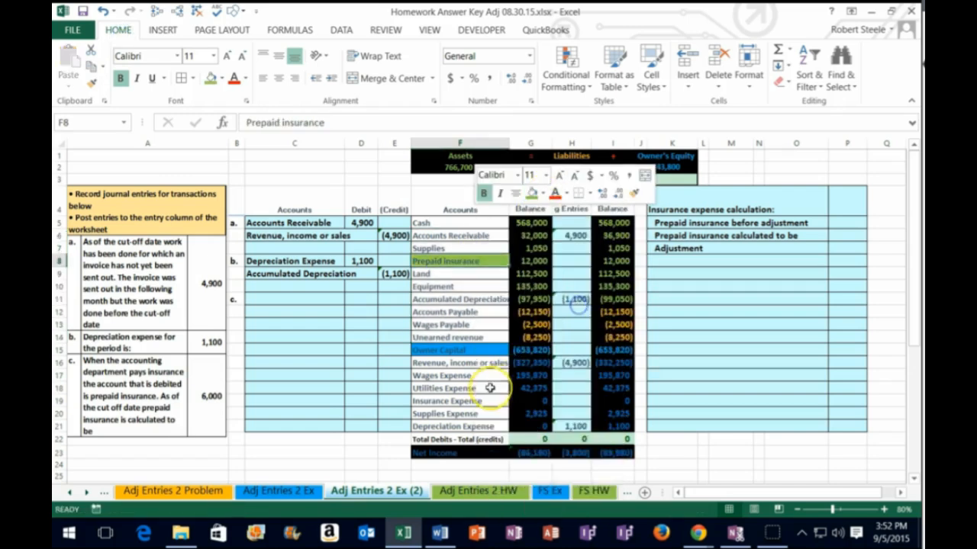
# Highlight the Insurance Expense account name in F19 with the same green fill.
pyautogui.click(450, 363)
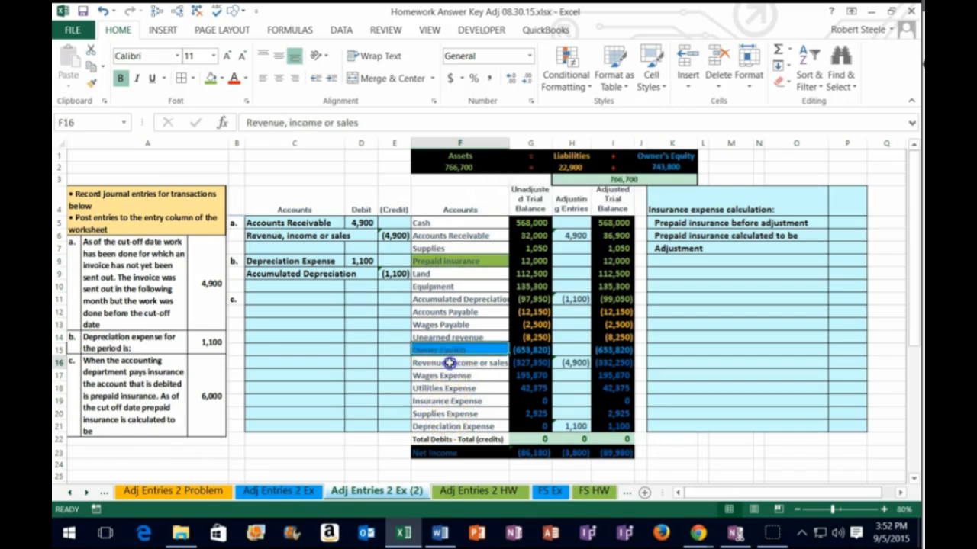
pyautogui.moveTo(450, 363); pyautogui.dragTo(455, 427)
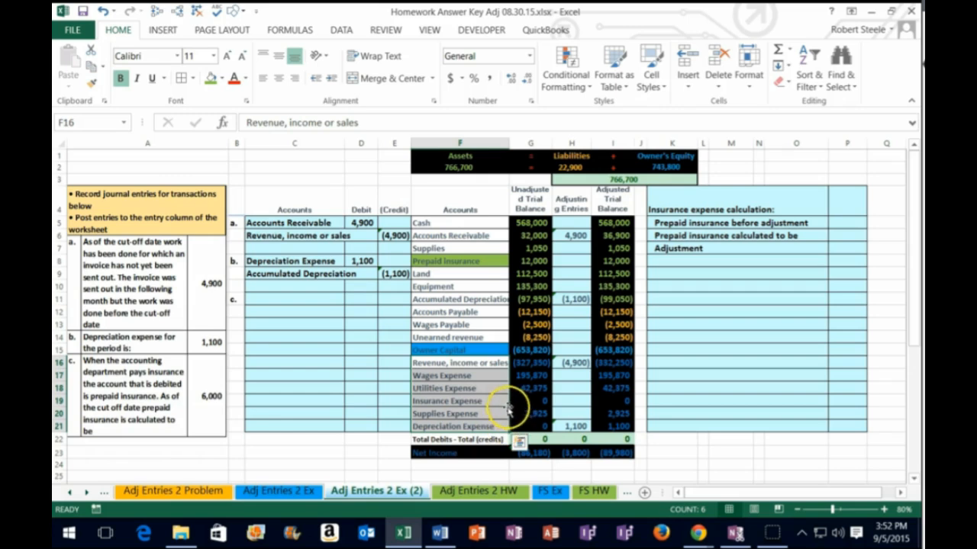
pyautogui.click(460, 401)
pyautogui.rightClick(462, 402)
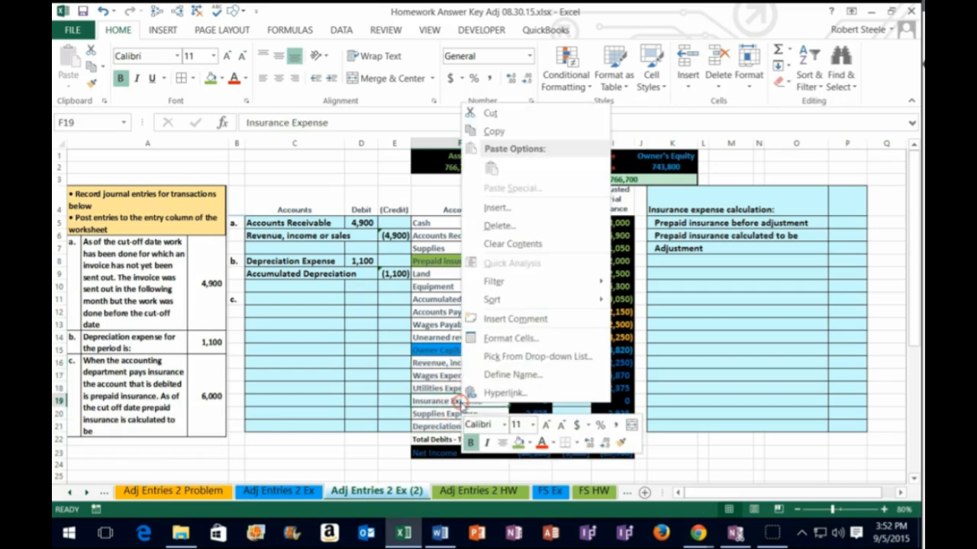
pyautogui.click(518, 443)
# Copy the Insurance Expense account name from F19 and paste it as values into C11 for entry c.
pyautogui.moveTo(441, 376); pyautogui.dragTo(613, 425)
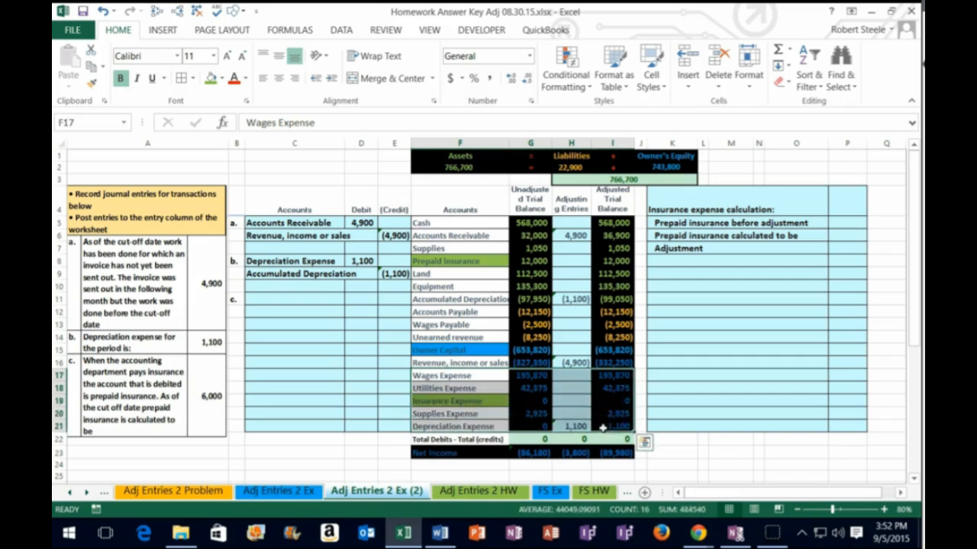
pyautogui.click(450, 400)
pyautogui.rightClick(452, 401)
pyautogui.click(485, 129)
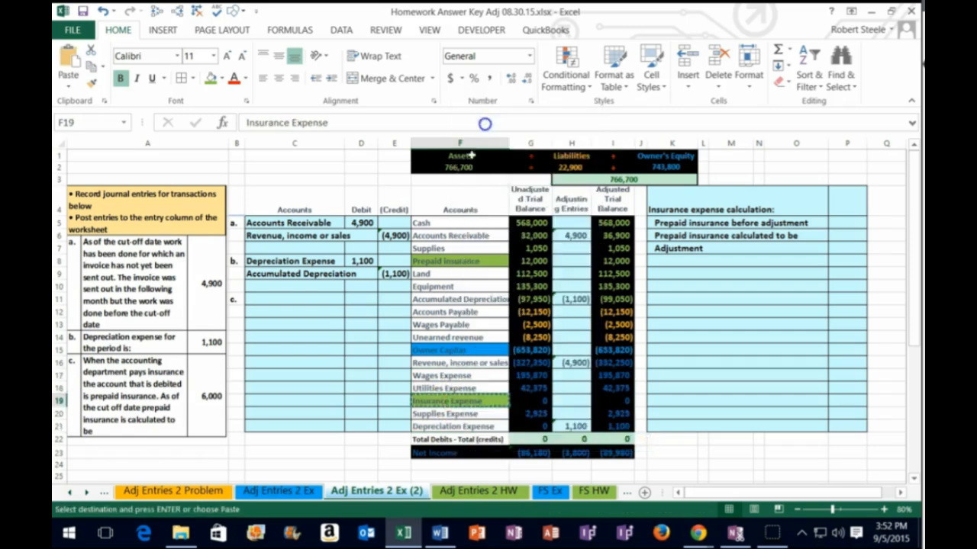
pyautogui.rightClick(257, 299)
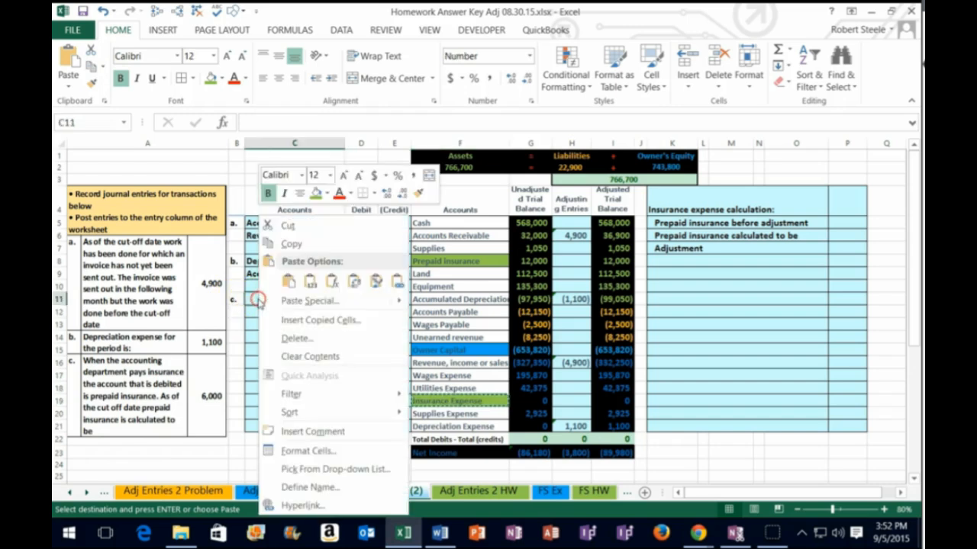
pyautogui.click(308, 280)
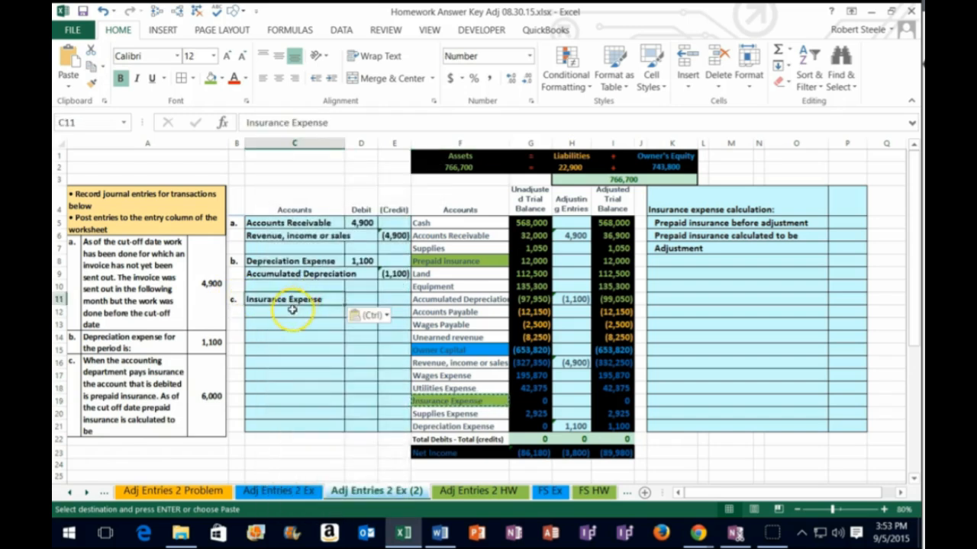
# Copy the Prepaid insurance account name from F8 and paste it as values into C12 for entry c.
pyautogui.click(298, 310)
pyautogui.click(458, 261)
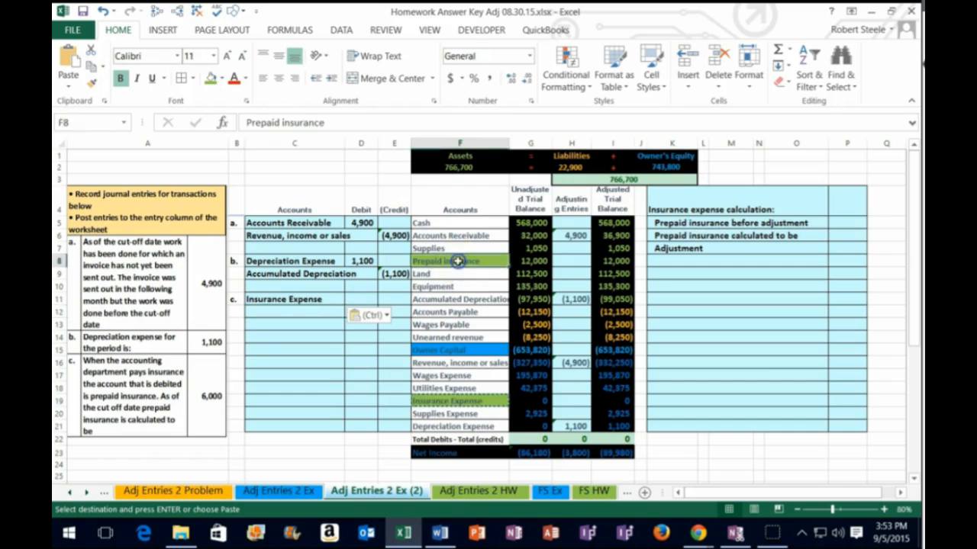
pyautogui.rightClick(458, 261)
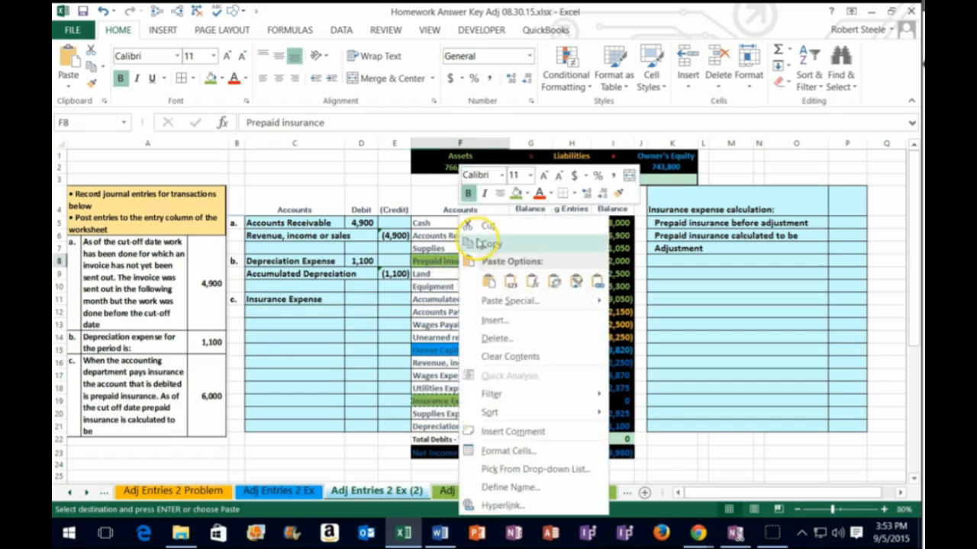
pyautogui.click(477, 238)
pyautogui.click(298, 308)
pyautogui.rightClick(298, 309)
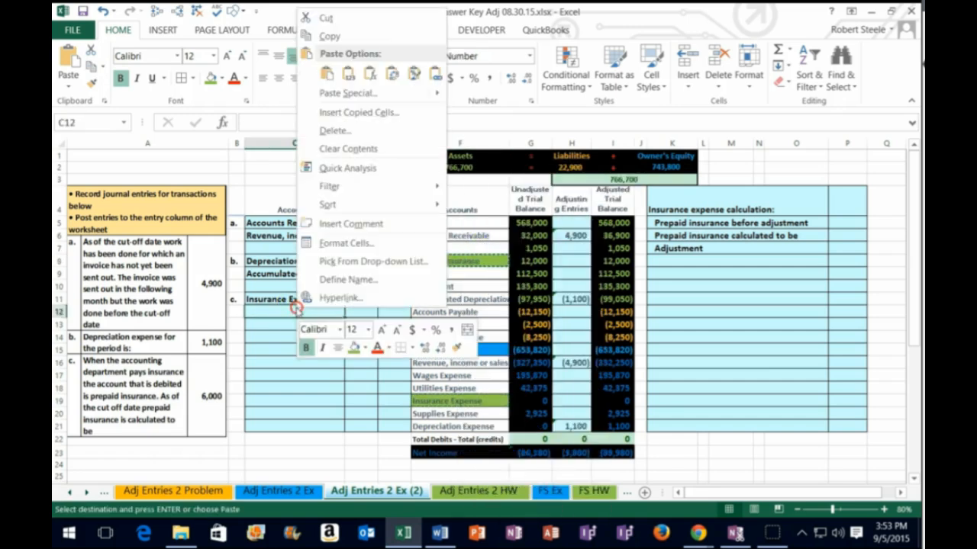
pyautogui.click(348, 76)
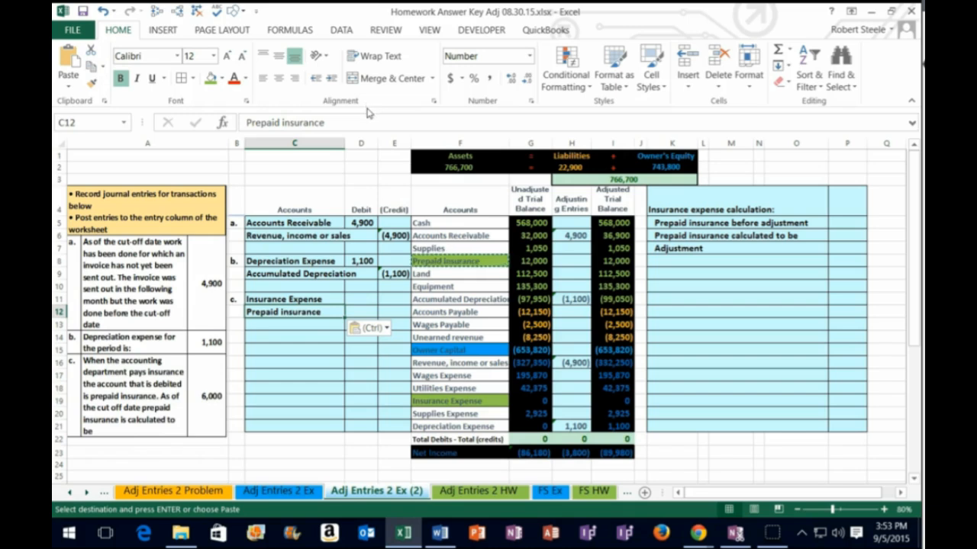
pyautogui.click(348, 273)
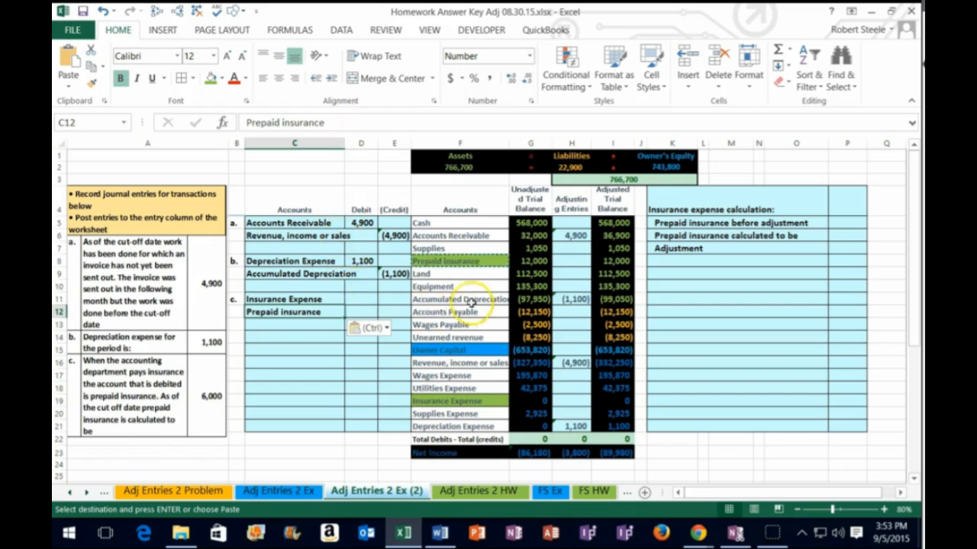
# Enter 12000 in P5 as prepaid insurance before adjustment and 6000 in P6 as the calculated prepaid insurance.
pyautogui.moveTo(446, 260); pyautogui.dragTo(621, 263)
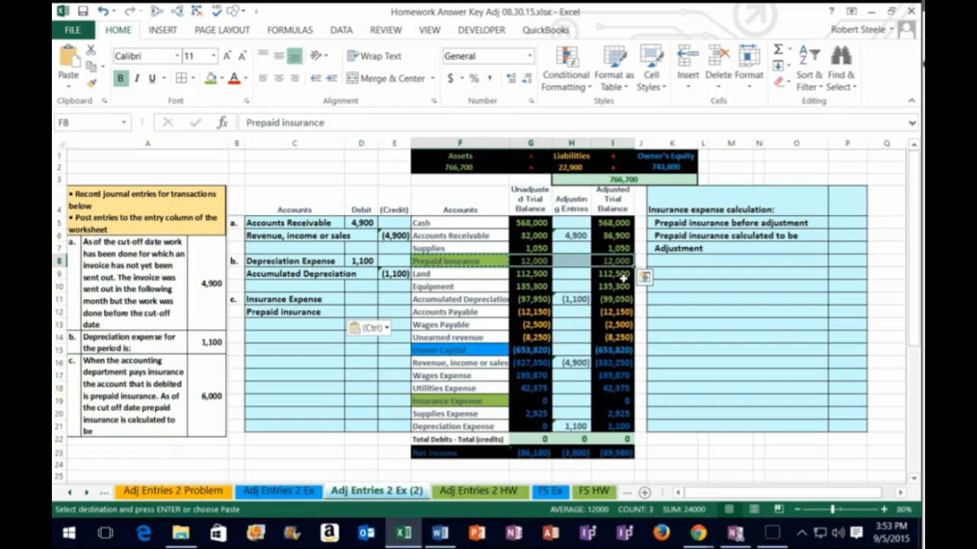
pyautogui.click(532, 260)
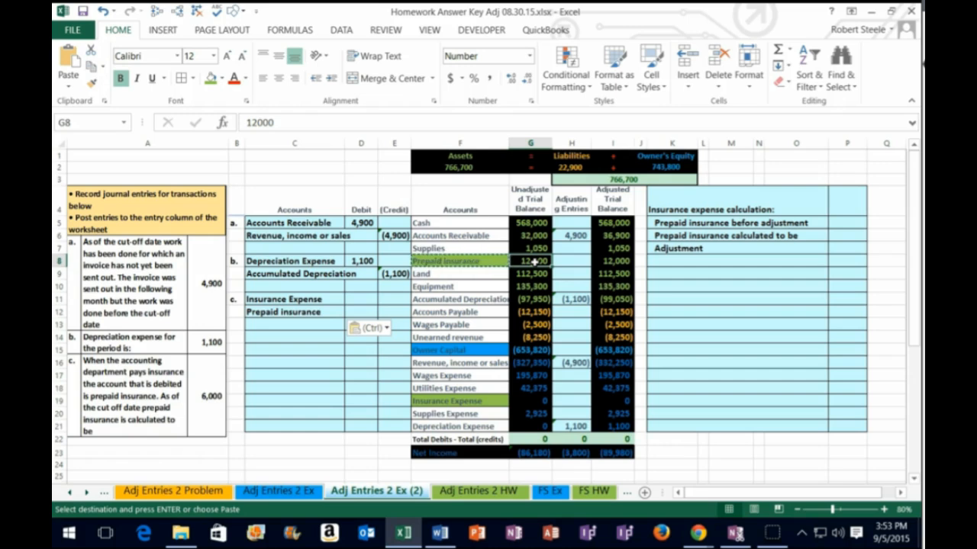
pyautogui.click(610, 261)
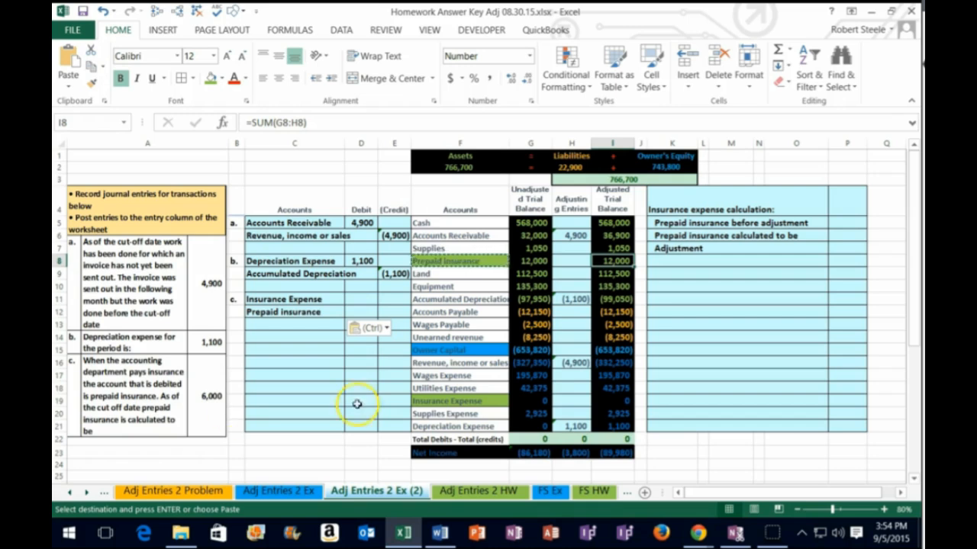
pyautogui.click(841, 223)
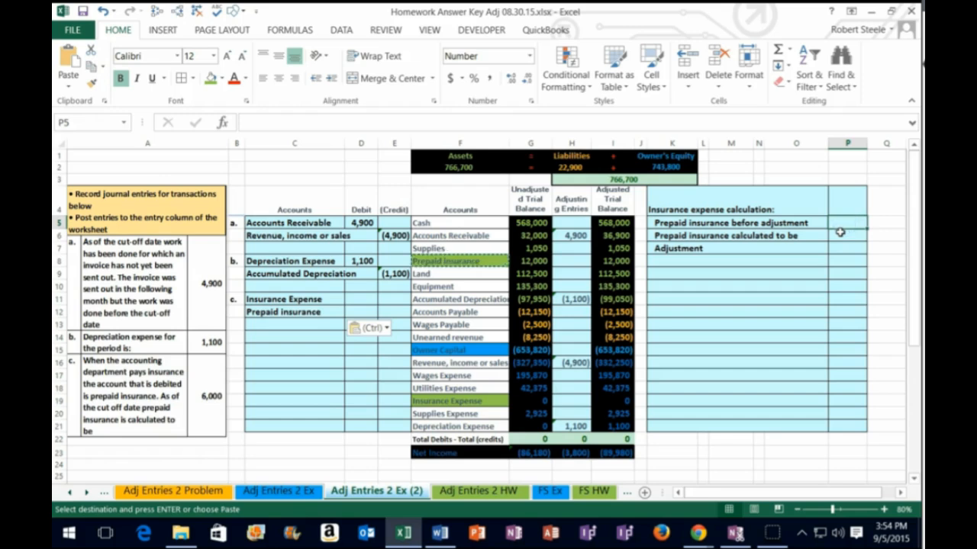
pyautogui.write('12000')
pyautogui.press('Return')
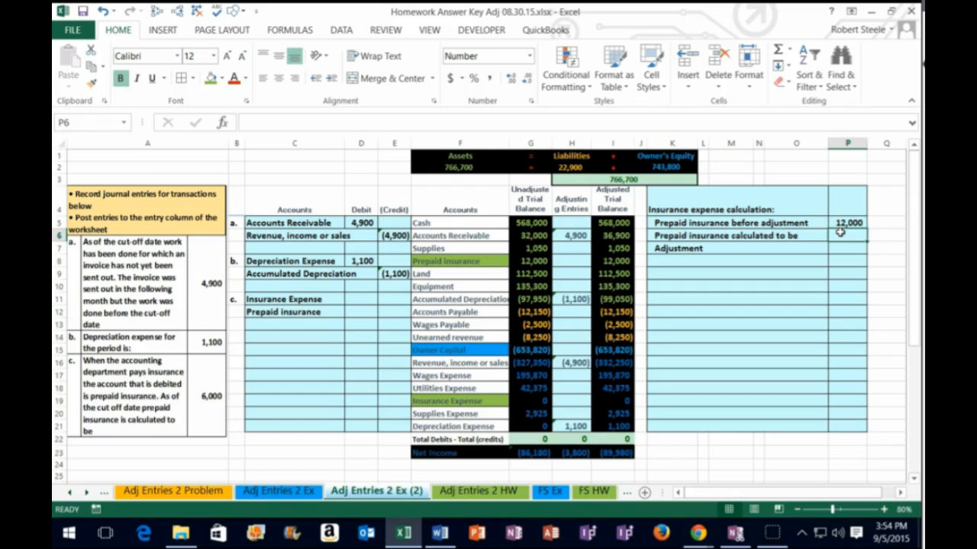
pyautogui.write('6000')
pyautogui.press('Return')
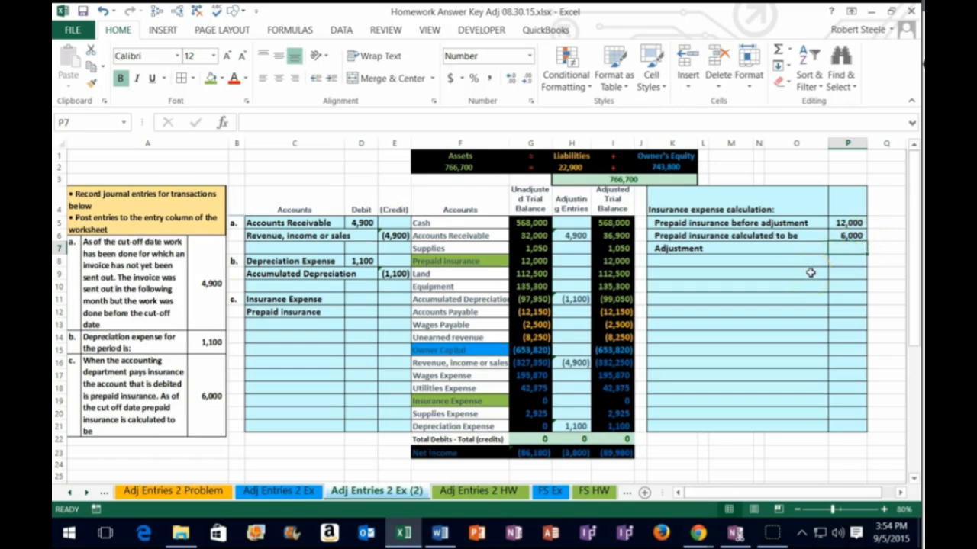
# Calculate the insurance adjustment in P7 with the formula =P5-P6.
pyautogui.write('=')
pyautogui.click(856, 222)
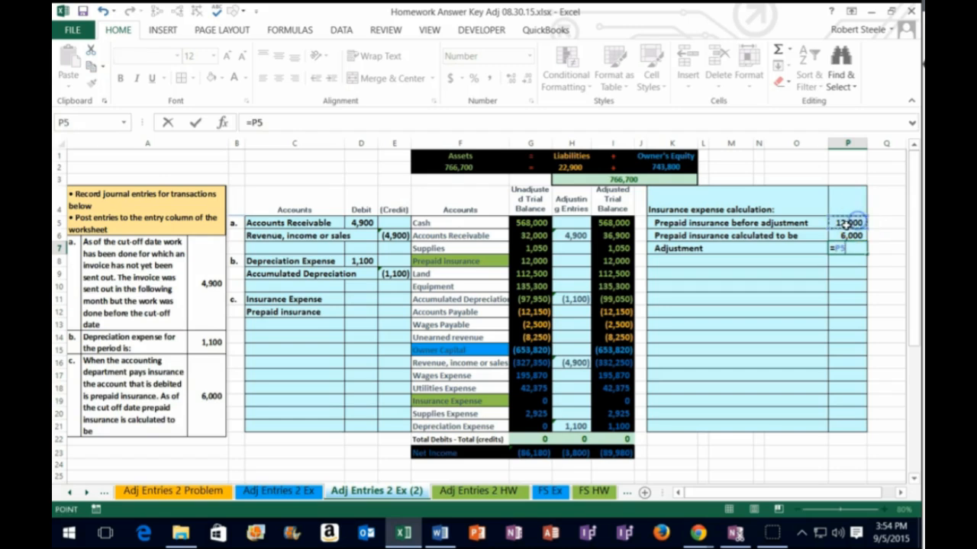
pyautogui.write('-')
pyautogui.click(847, 235)
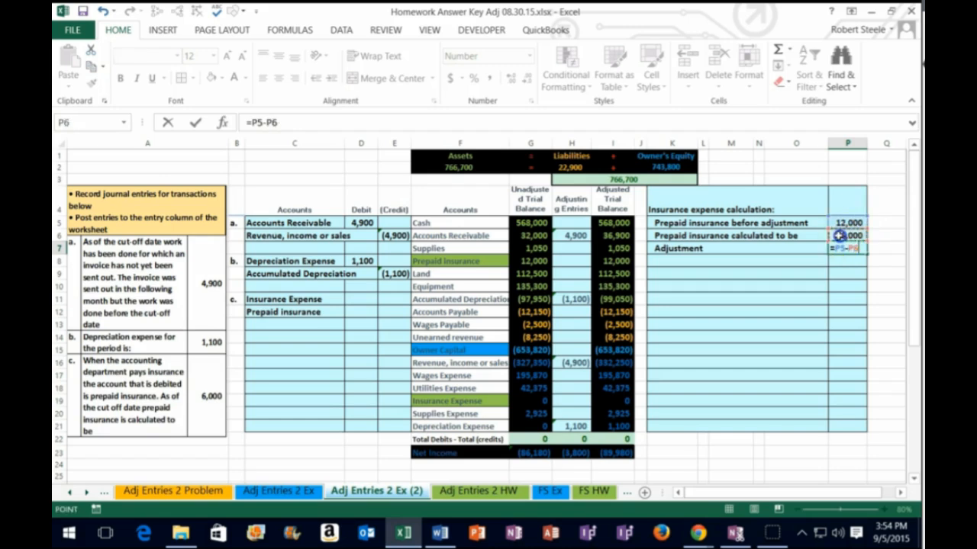
pyautogui.press('Return')
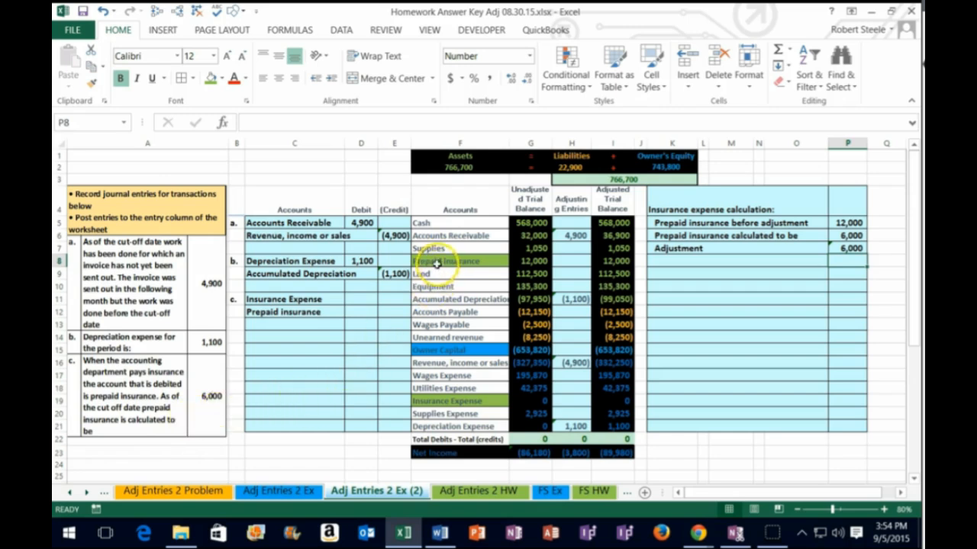
# Record a 6000 debit to Insurance Expense in D11 and credit Prepaid insurance in E12 with the formula -D11.
pyautogui.click(616, 260)
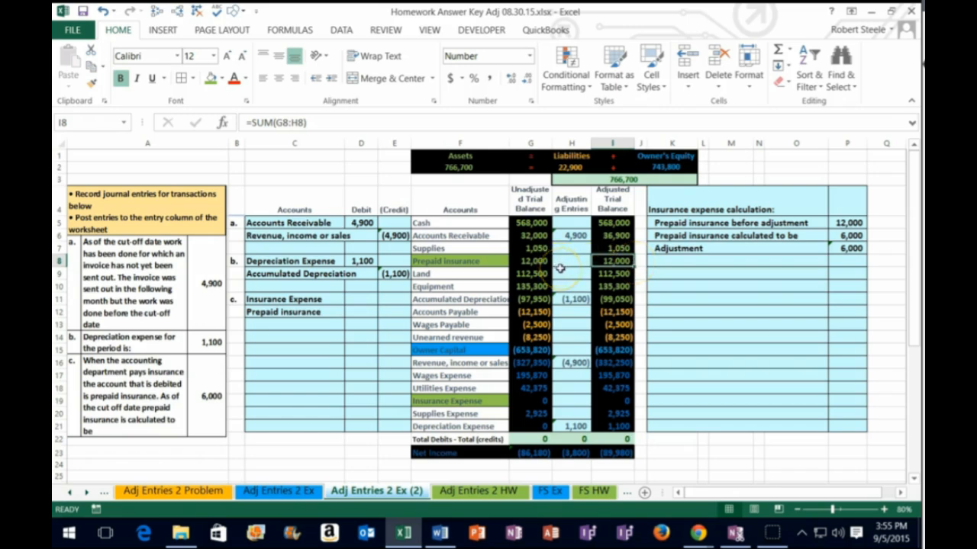
pyautogui.click(362, 297)
pyautogui.write('6,00')
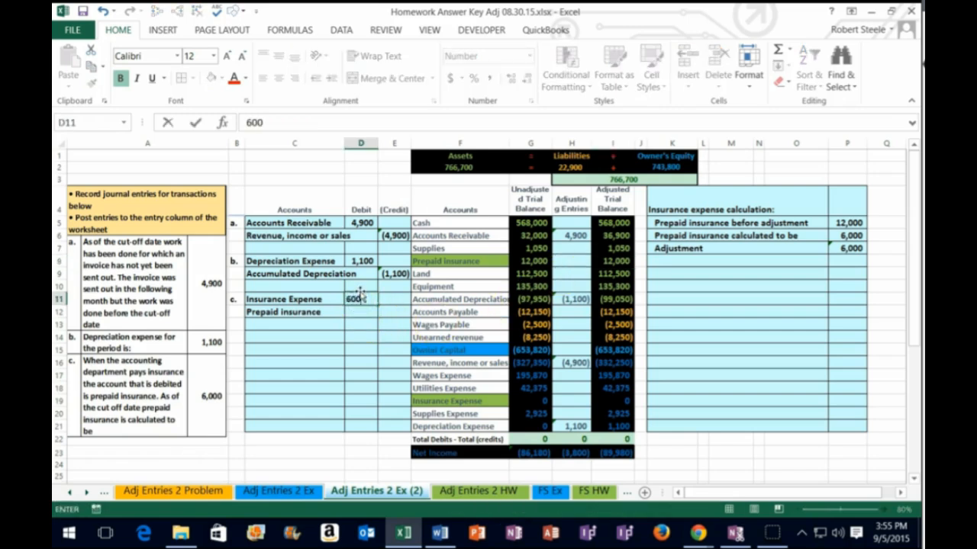
pyautogui.write('0')
pyautogui.press('Return')
pyautogui.press('Right')
pyautogui.write('-')
pyautogui.click(362, 296)
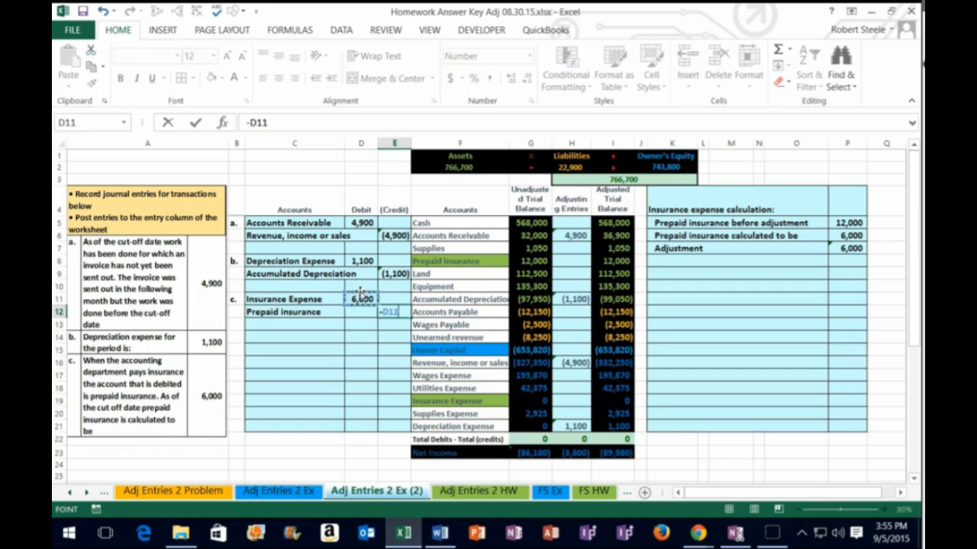
pyautogui.press('Return')
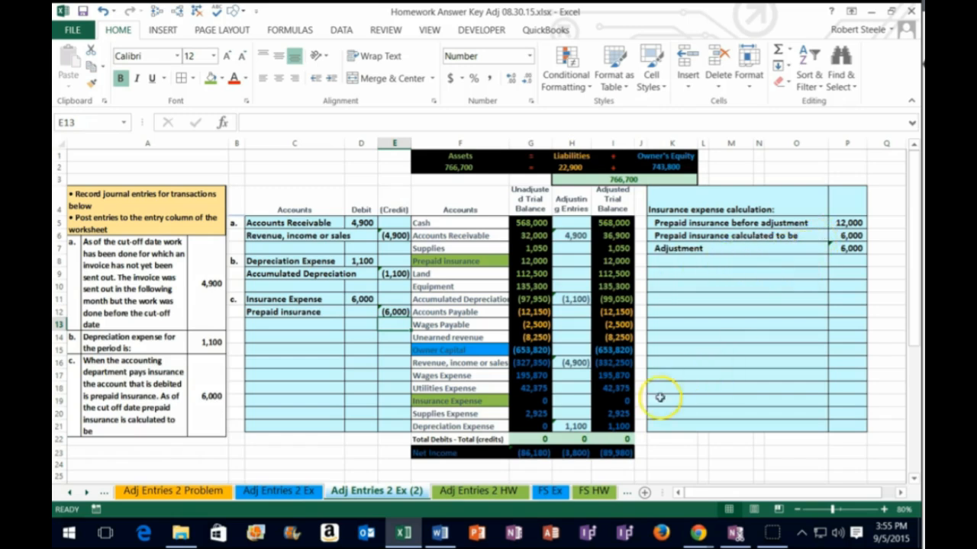
# Post the Insurance Expense debit to the adjusting entries column in H19 with the formula =D11.
pyautogui.click(559, 402)
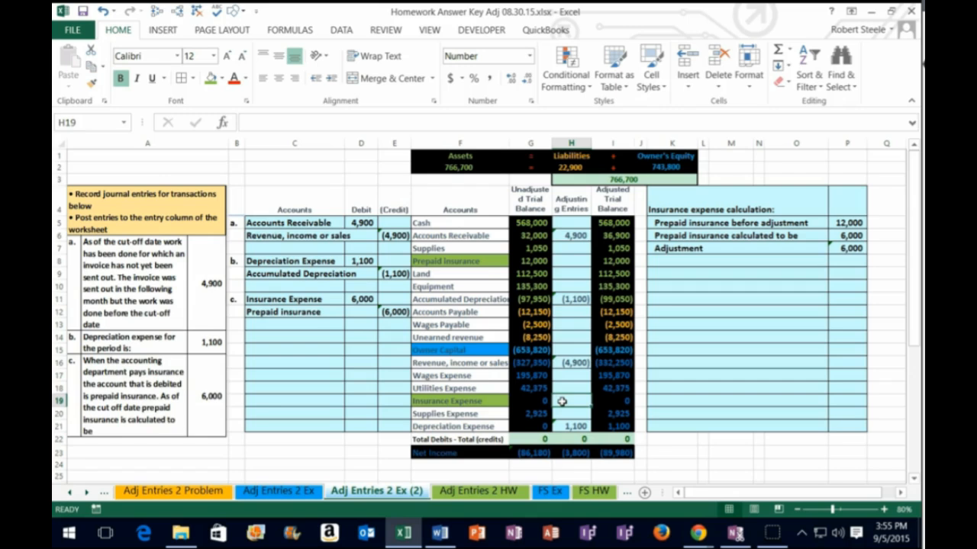
pyautogui.write('=')
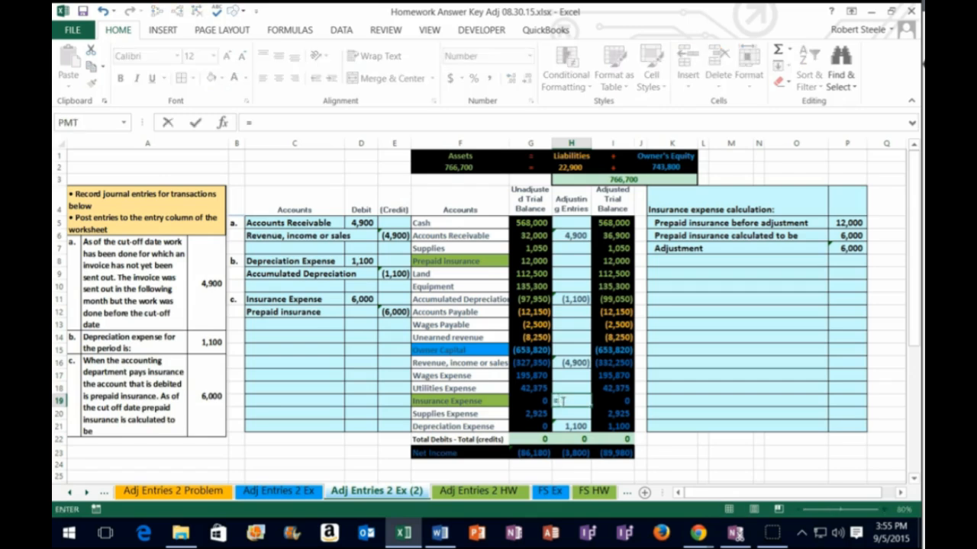
pyautogui.click(363, 299)
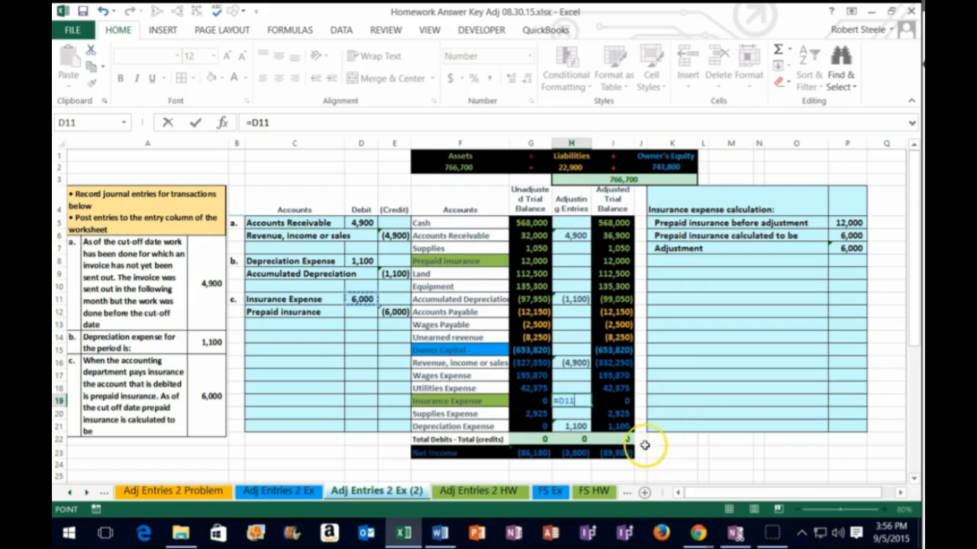
pyautogui.press('Return')
pyautogui.moveTo(608, 348); pyautogui.dragTo(612, 426)
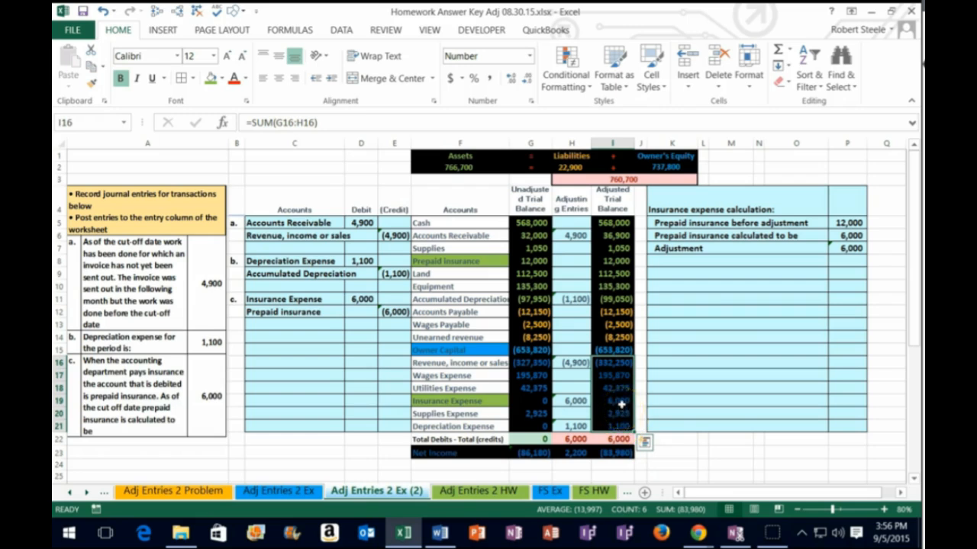
# Post the Prepaid insurance credit to the adjusting entries column in H8 with the formula =E12.
pyautogui.click(568, 262)
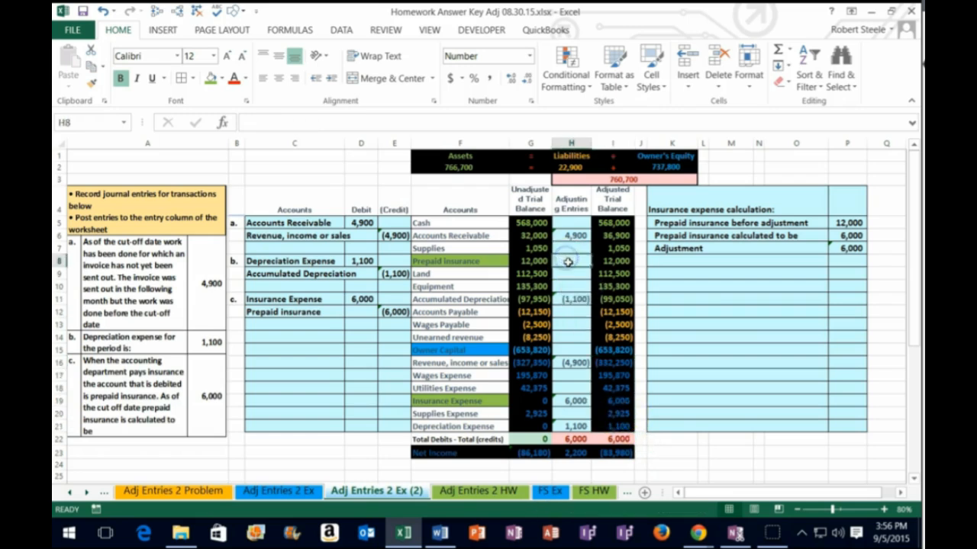
pyautogui.write('=')
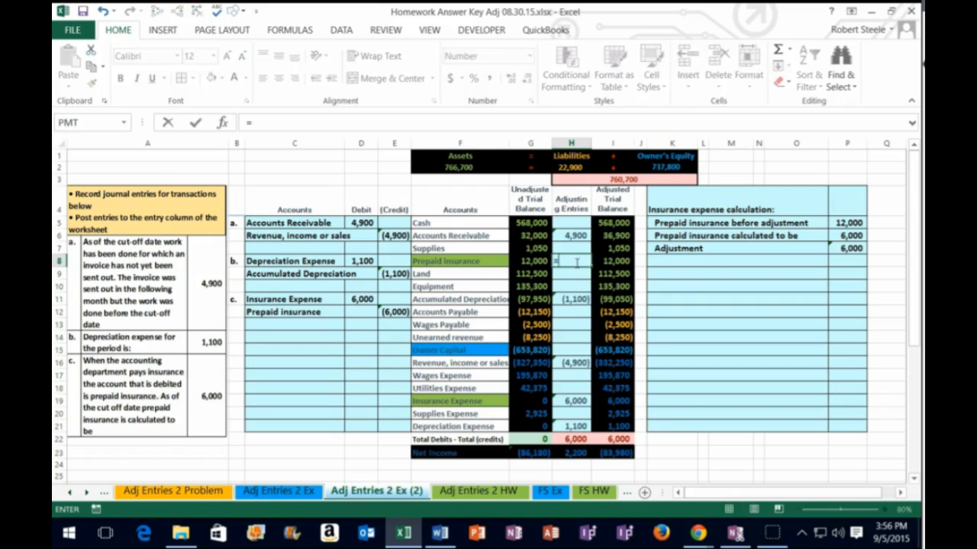
pyautogui.click(394, 312)
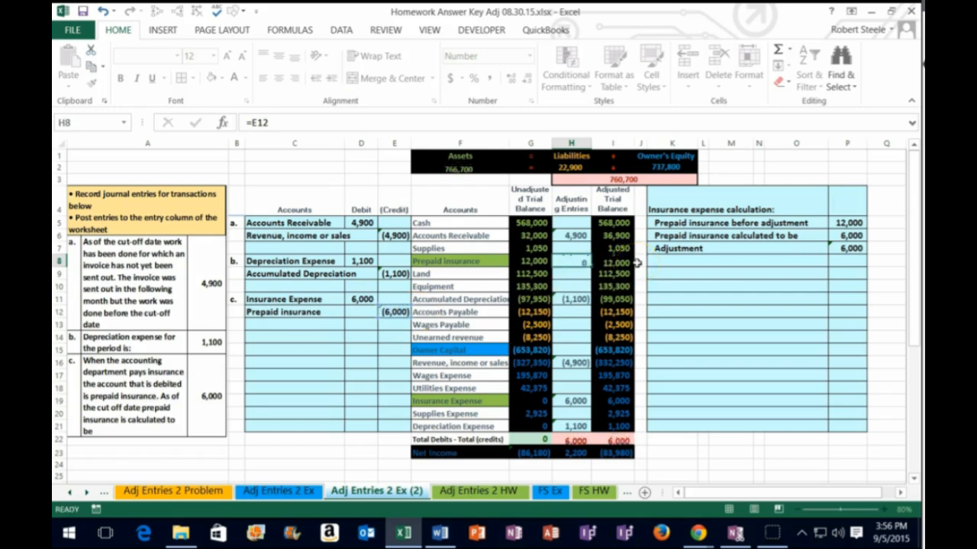
pyautogui.press('Return')
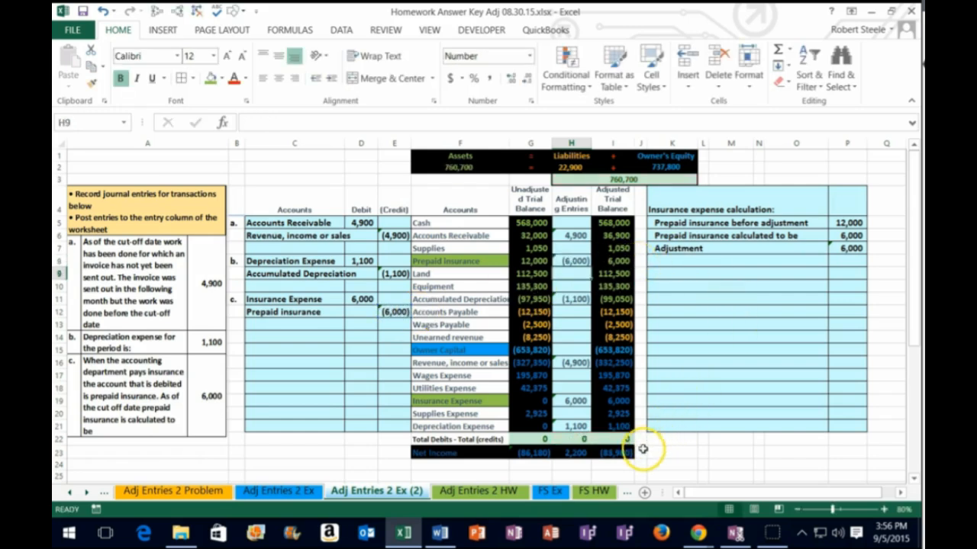
pyautogui.click(619, 261)
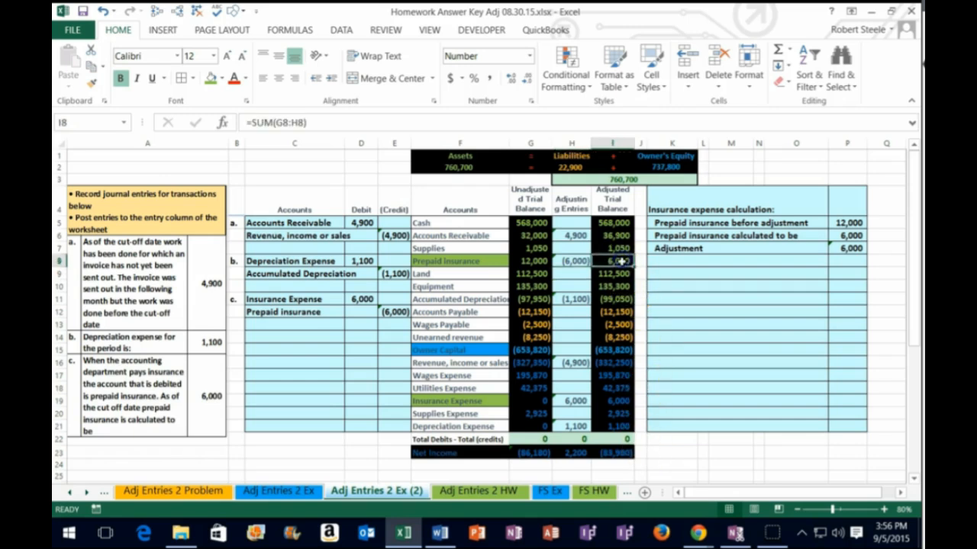